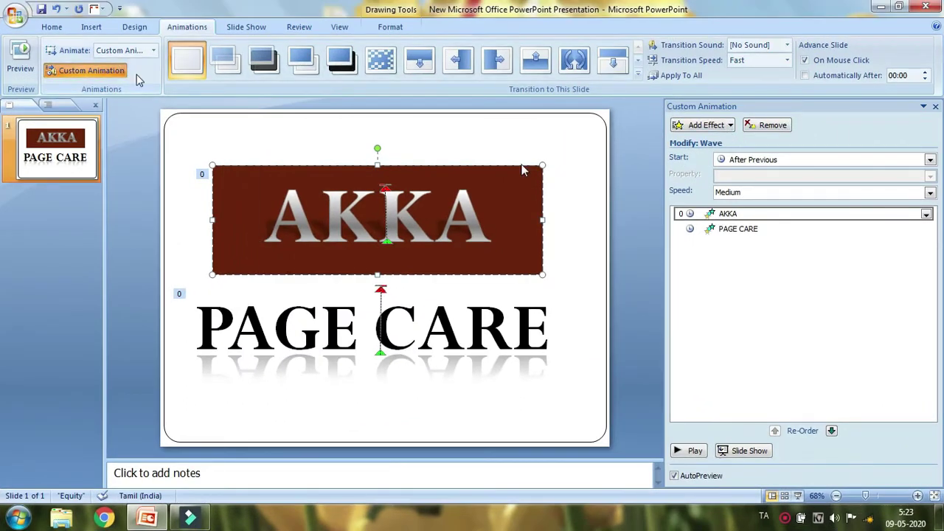
- Browse the Add Effect menu and preview the first slide's animations
{"action": "left_click", "coordinate": [714, 127]}
{"action": "mouse_move", "coordinate": [691, 146]}
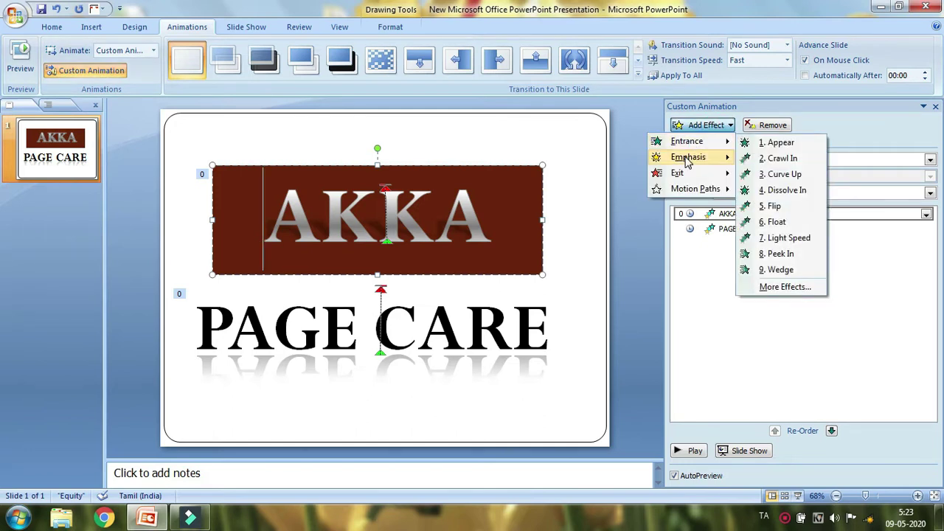
{"action": "mouse_move", "coordinate": [692, 164]}
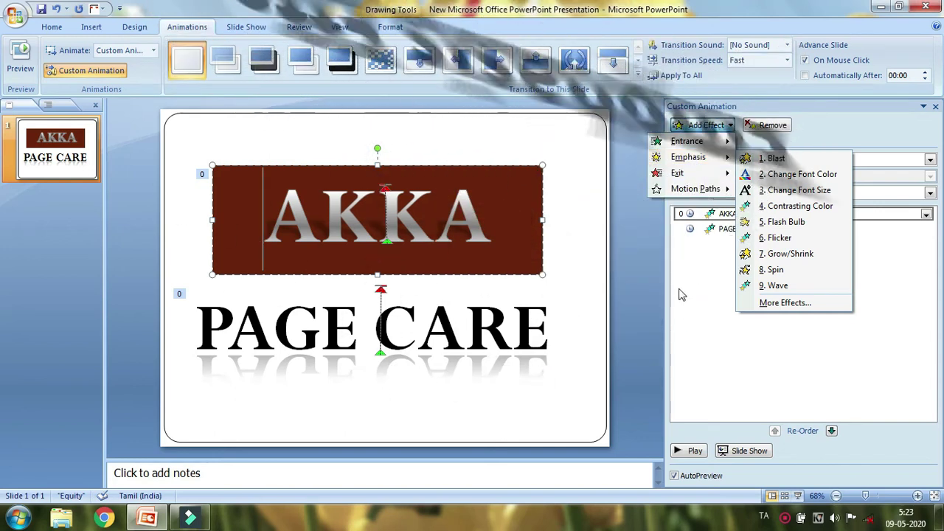
{"action": "left_click", "coordinate": [695, 450]}
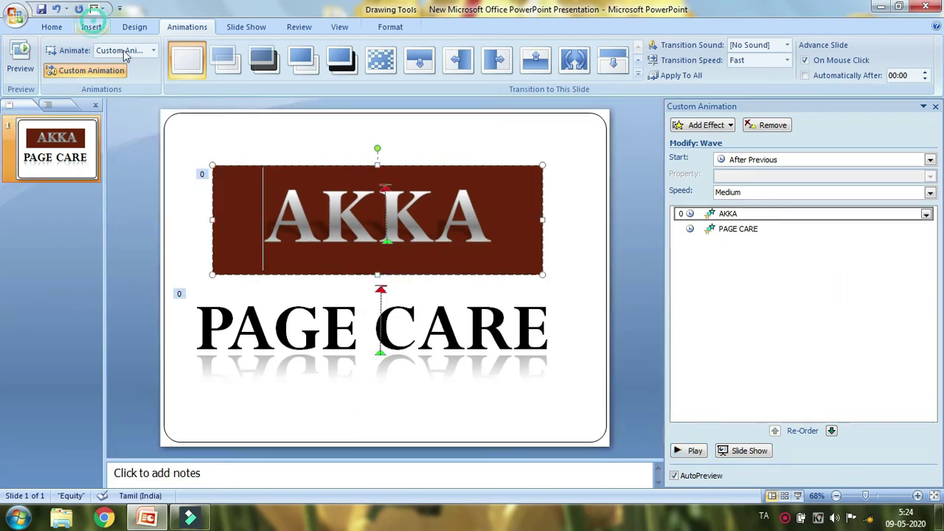
- Add a second slide with the Blank layout
{"action": "left_click", "coordinate": [91, 26]}
{"action": "left_click", "coordinate": [51, 27]}
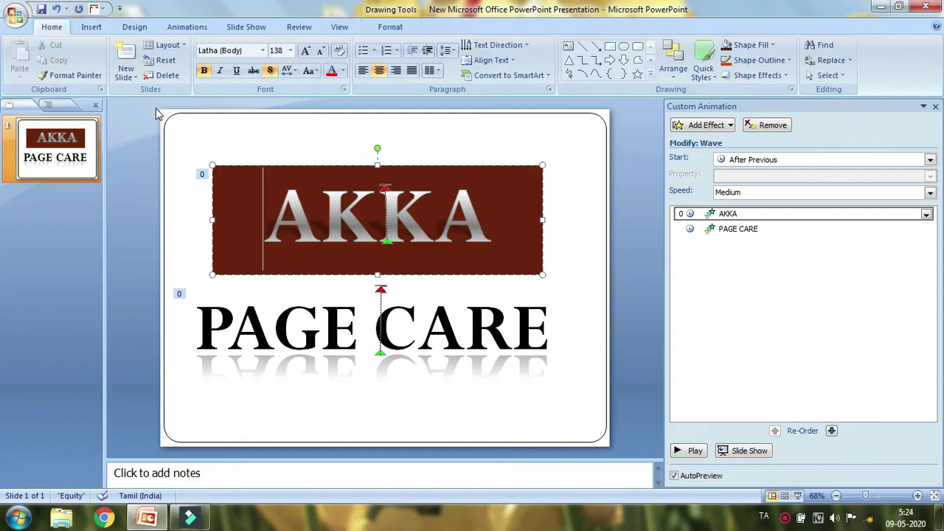
{"action": "left_click", "coordinate": [125, 77]}
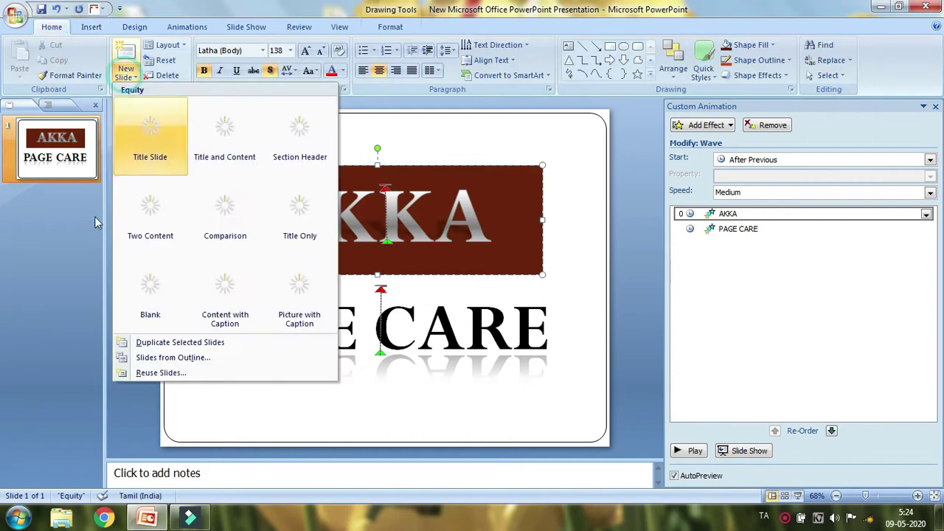
{"action": "left_click", "coordinate": [167, 292]}
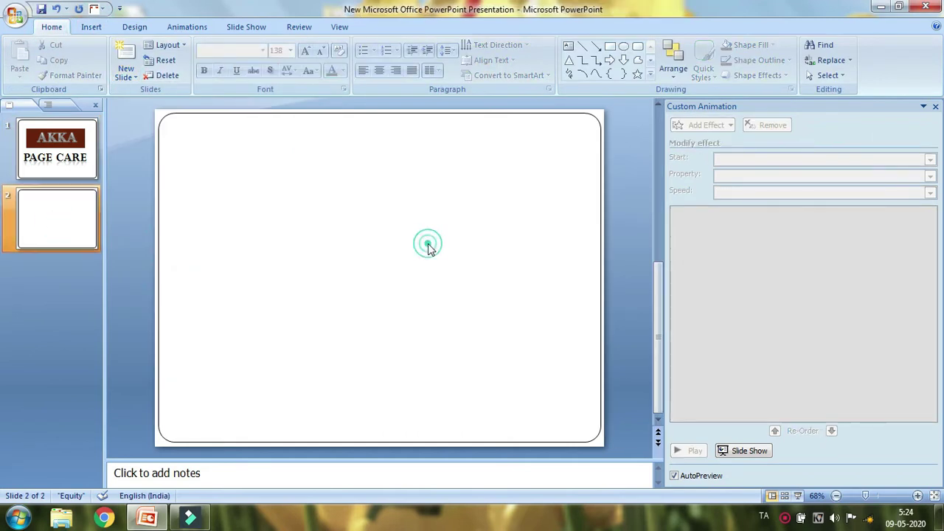
- Insert a red-style WordArt reading AKKA on the blank slide
{"action": "left_click", "coordinate": [87, 27]}
{"action": "left_click", "coordinate": [385, 65]}
{"action": "left_click", "coordinate": [460, 299]}
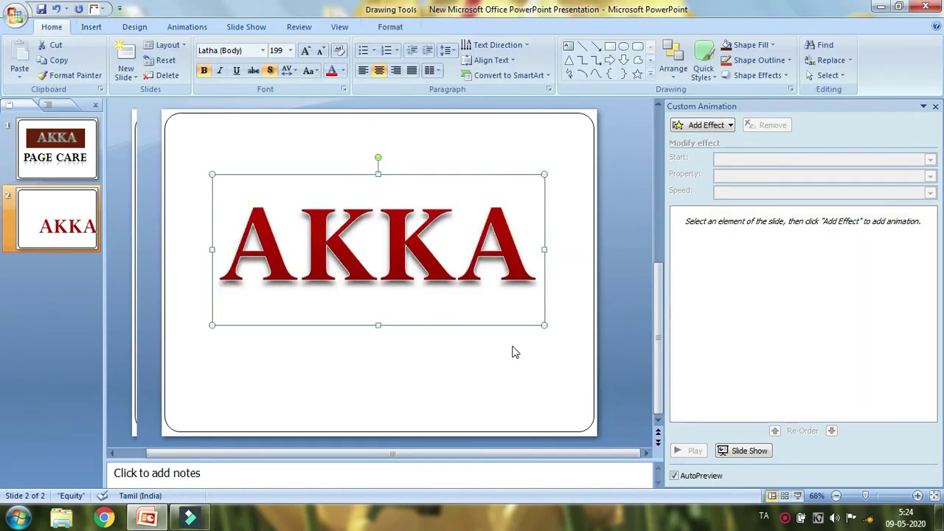
{"action": "left_click", "coordinate": [501, 329]}
- Select the AKKA WordArt box so it can be animated
{"action": "left_click", "coordinate": [389, 253]}
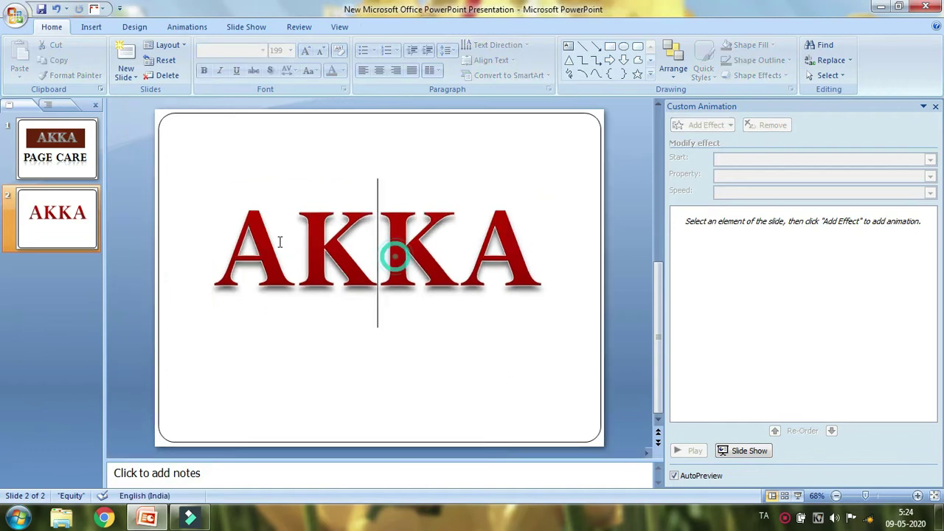
{"action": "left_click", "coordinate": [236, 215]}
{"action": "left_click", "coordinate": [522, 228], "text": "shift"}
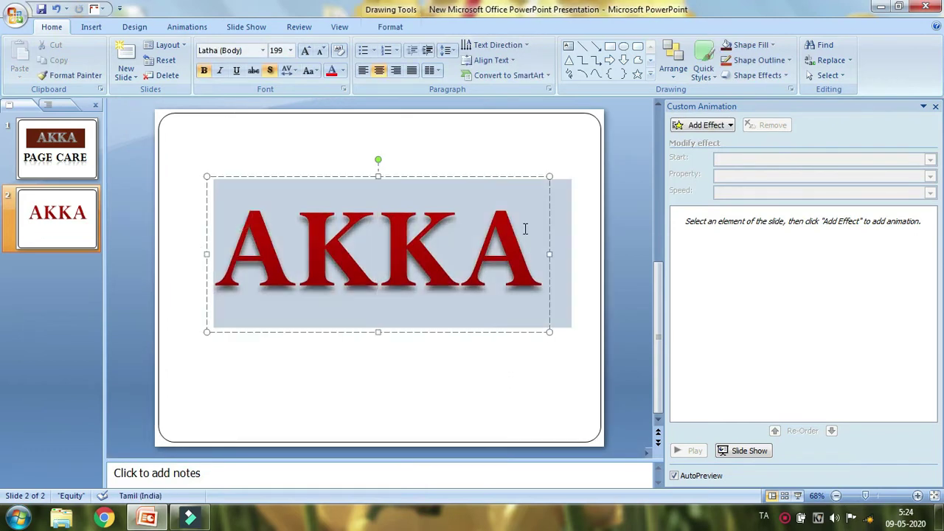
{"action": "left_click", "coordinate": [560, 255]}
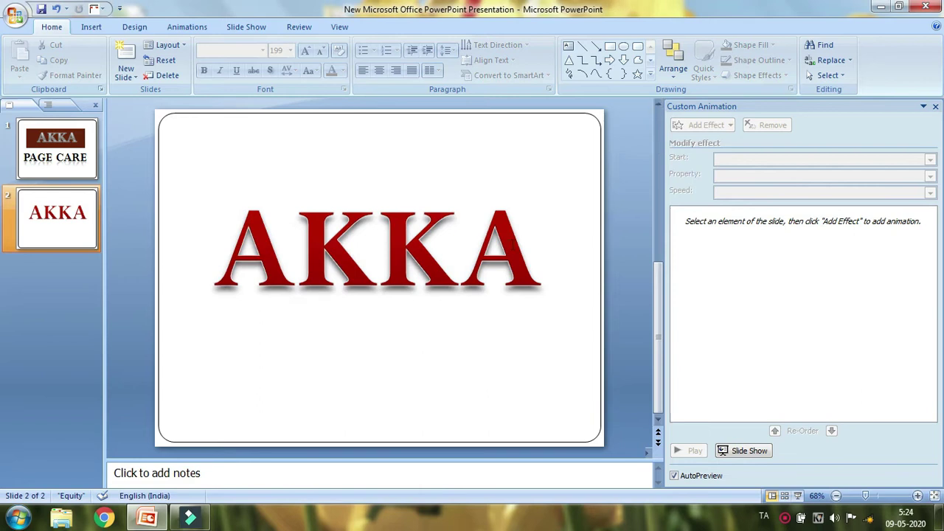
{"action": "left_click", "coordinate": [516, 240]}
{"action": "left_click", "coordinate": [721, 127]}
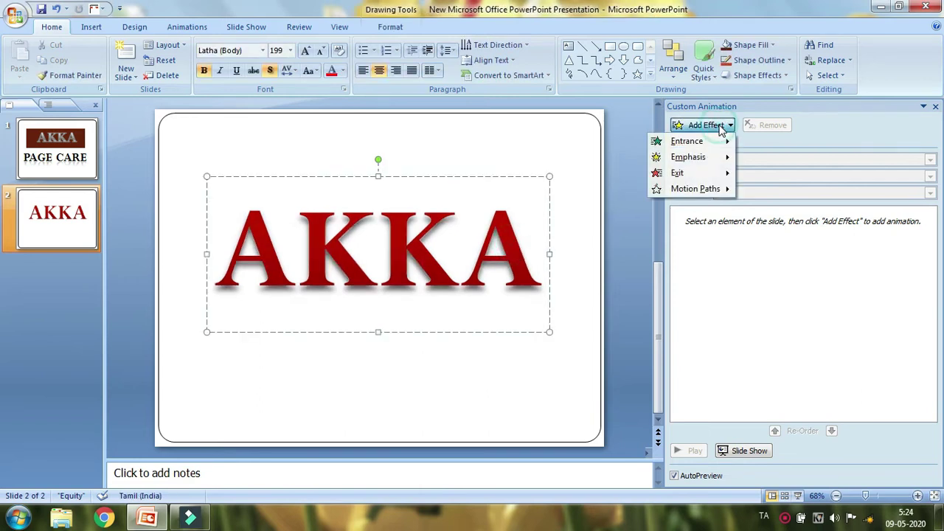
- Apply the Wave emphasis effect to AKKA and preview it
{"action": "mouse_move", "coordinate": [687, 160]}
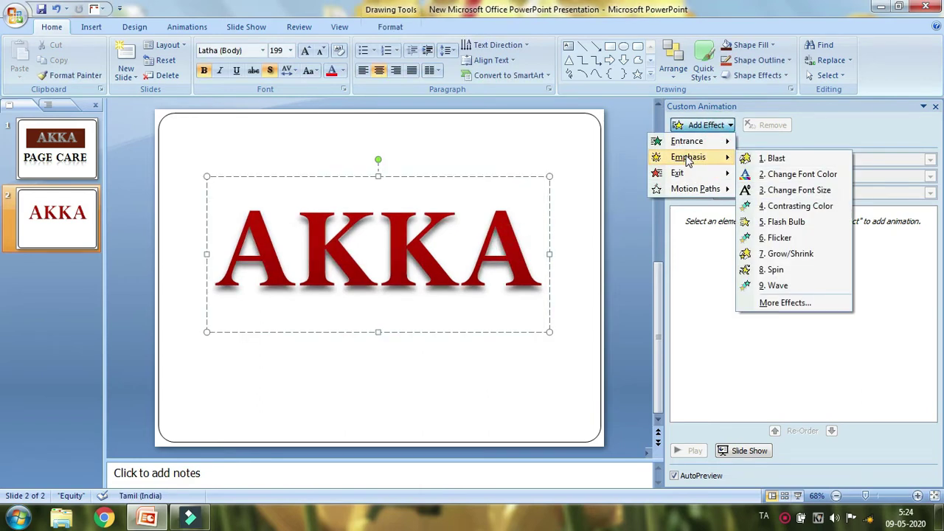
{"action": "left_click", "coordinate": [778, 285]}
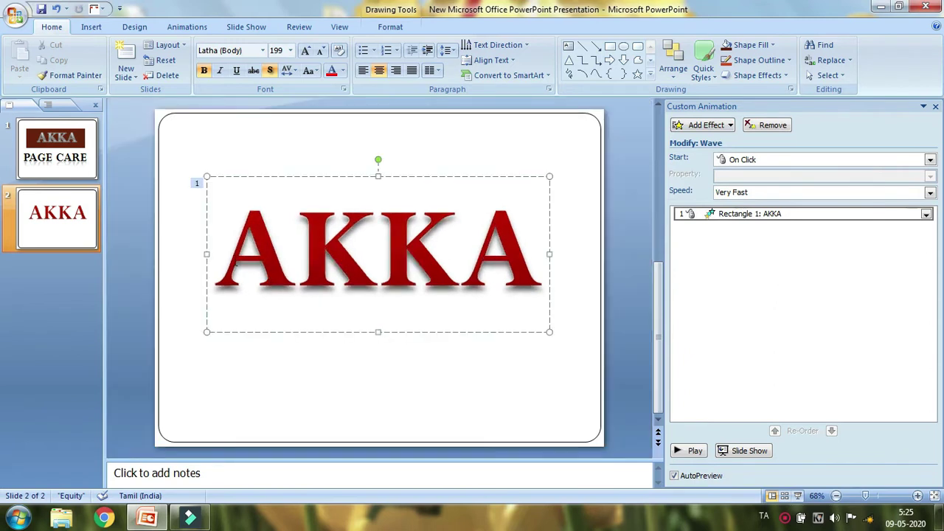
{"action": "left_click", "coordinate": [690, 451]}
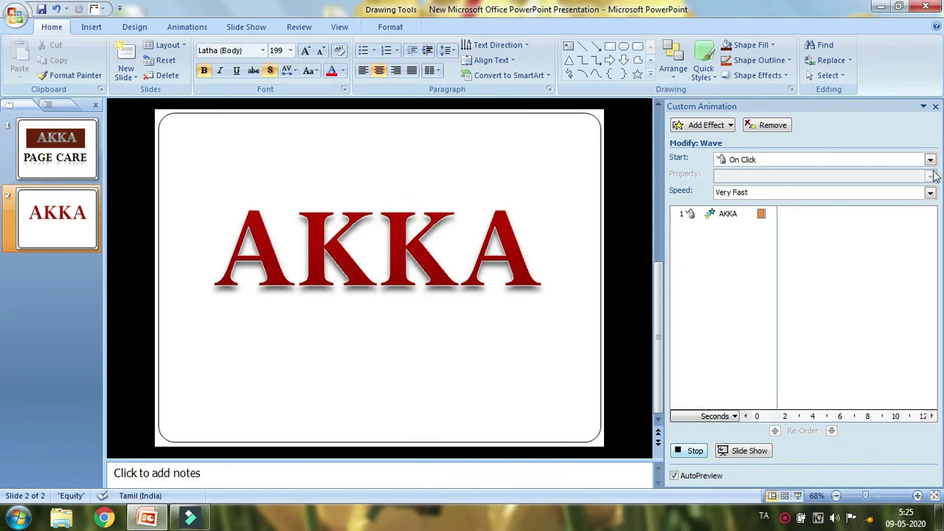
- Try Very Slow and Slow speeds, then settle the Wave on Medium
{"action": "left_click", "coordinate": [930, 193]}
{"action": "left_click", "coordinate": [730, 221]}
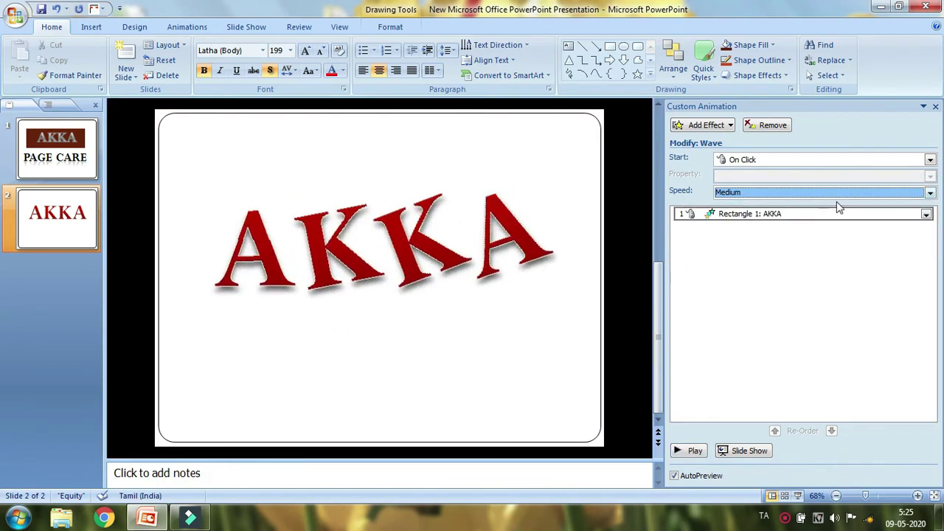
{"action": "left_click", "coordinate": [928, 193]}
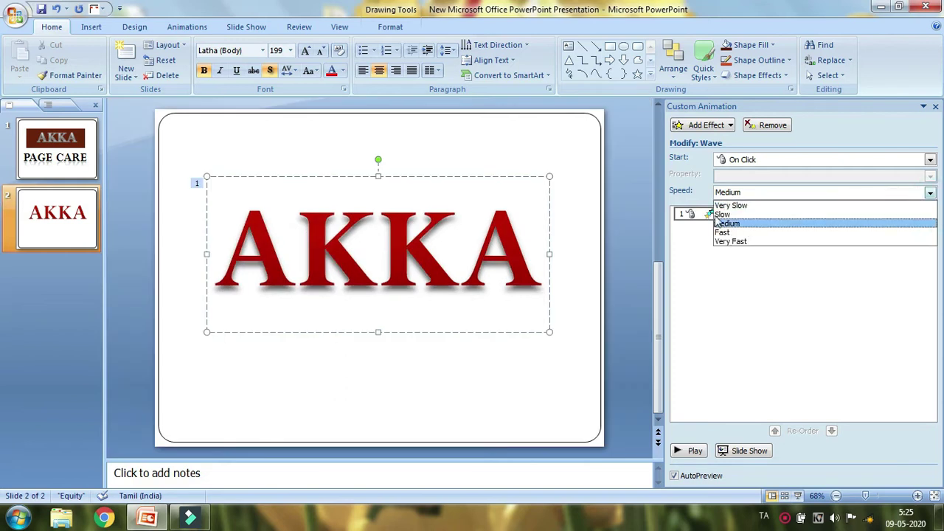
{"action": "left_click", "coordinate": [727, 205]}
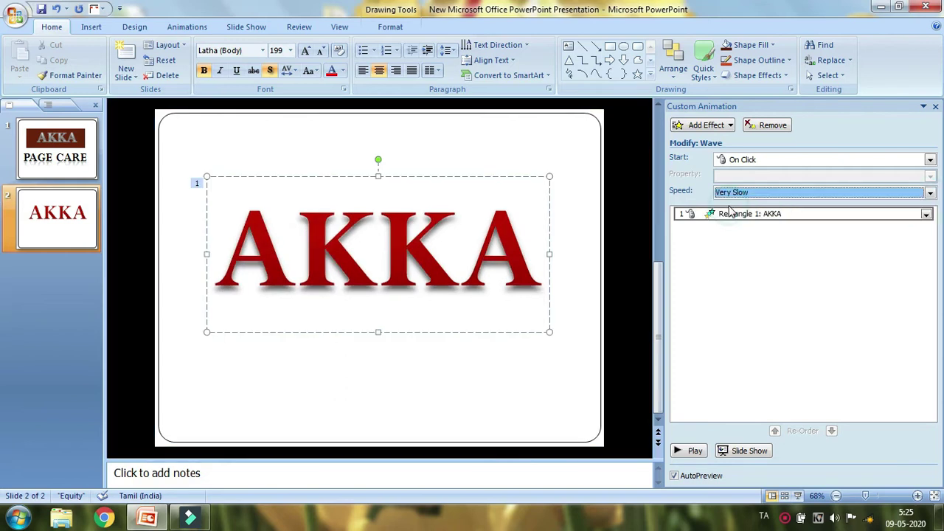
{"action": "left_click", "coordinate": [930, 194]}
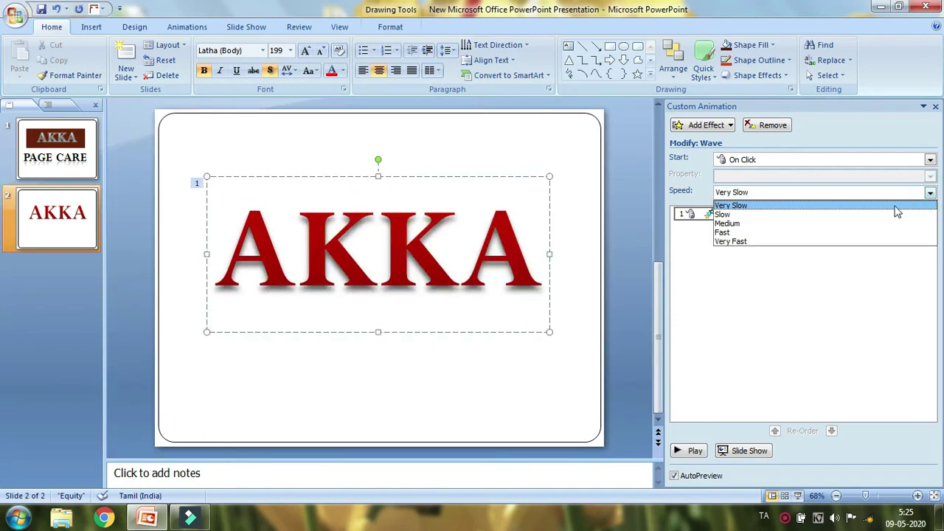
{"action": "left_click", "coordinate": [724, 214]}
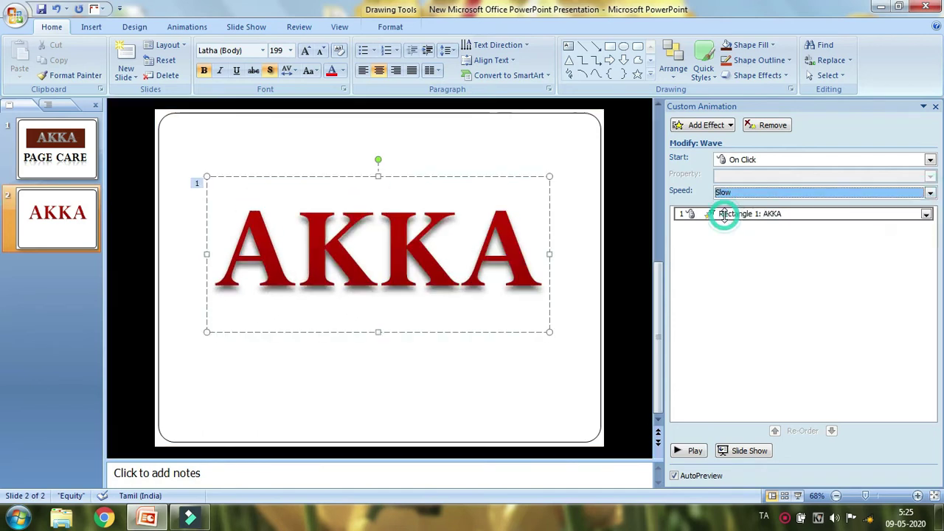
{"action": "left_click", "coordinate": [929, 193]}
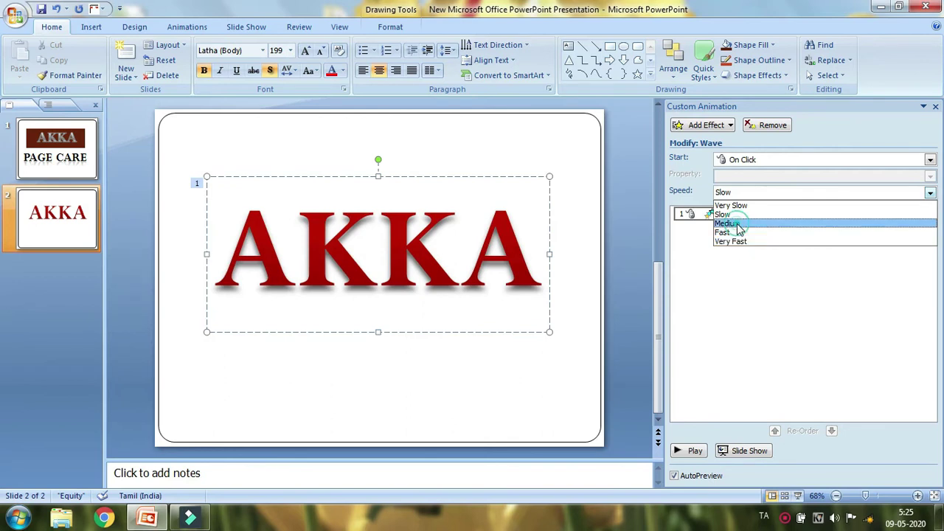
{"action": "left_click", "coordinate": [736, 223]}
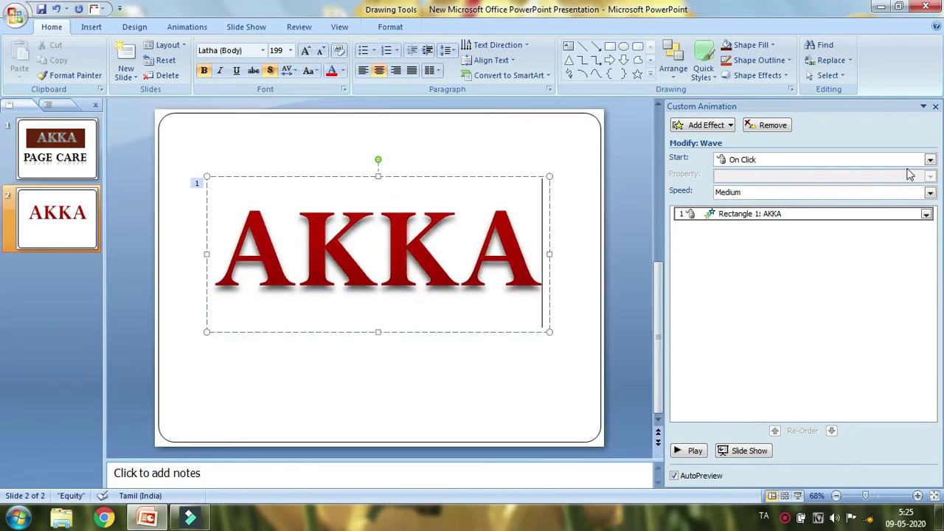
- Make the Wave start After Previous and preview it
{"action": "left_click", "coordinate": [930, 160]}
{"action": "left_click", "coordinate": [770, 201]}
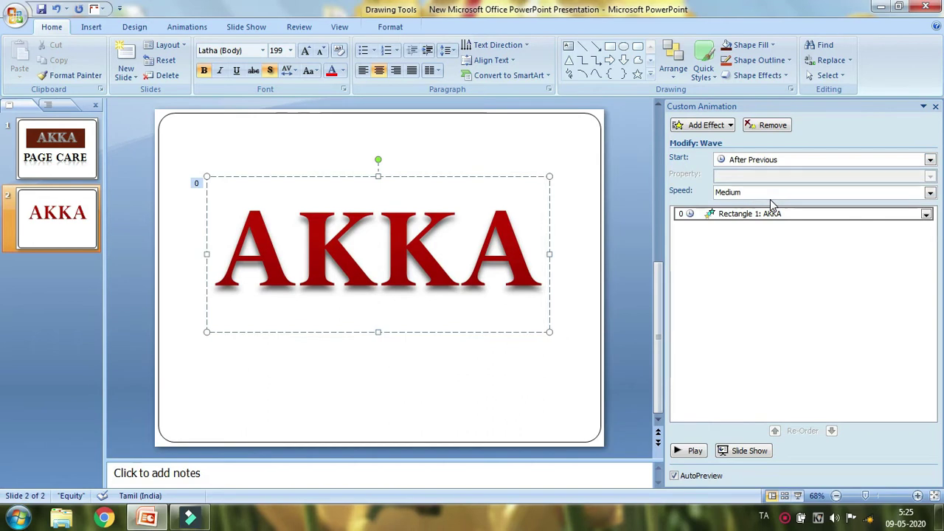
{"action": "left_click", "coordinate": [694, 450]}
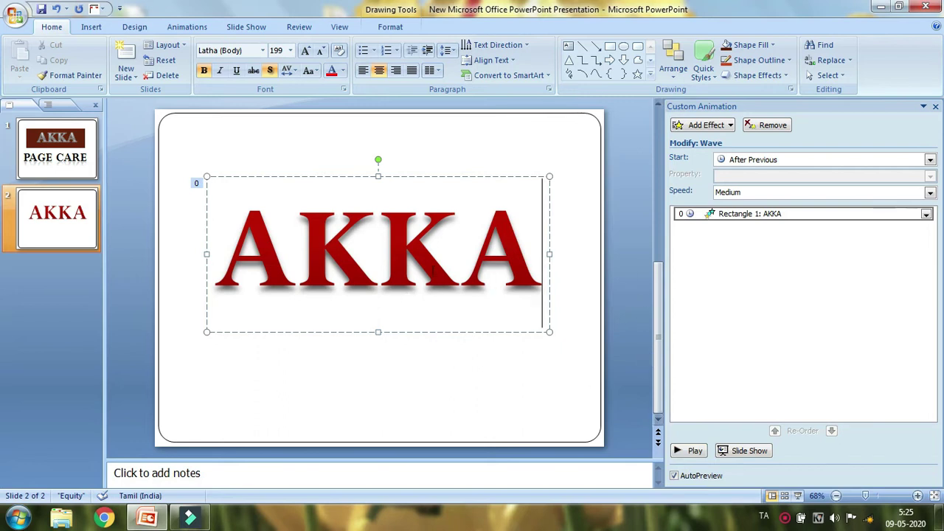
- Replay the AKKA Wave preview, then clear the text selection
{"action": "left_click", "coordinate": [695, 451]}
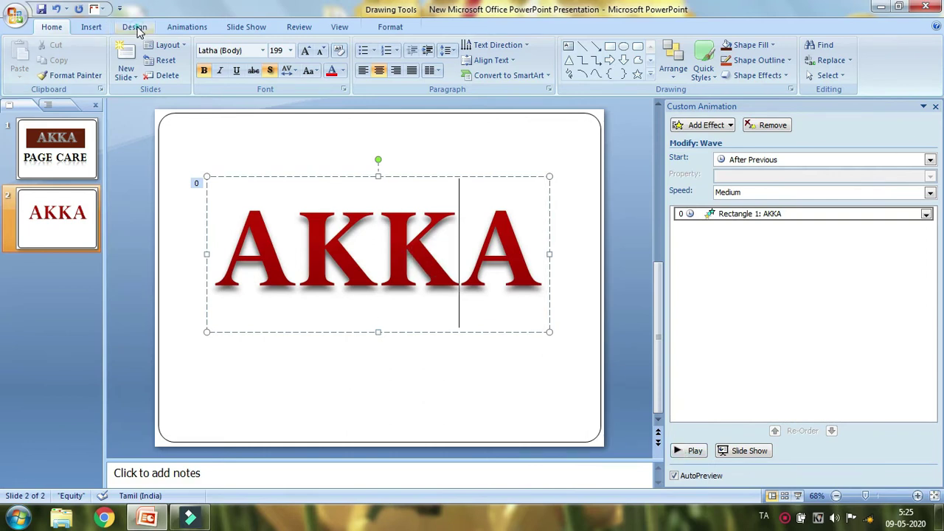
{"action": "scroll", "coordinate": [136, 31], "scroll_direction": "down", "scroll_amount": 3}
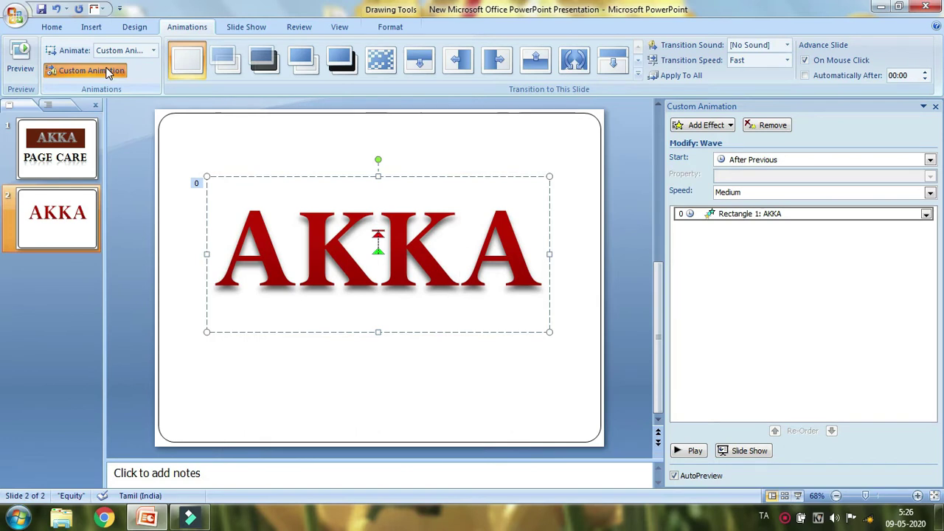
{"action": "key", "text": "Escape"}
{"action": "key", "text": "Escape"}
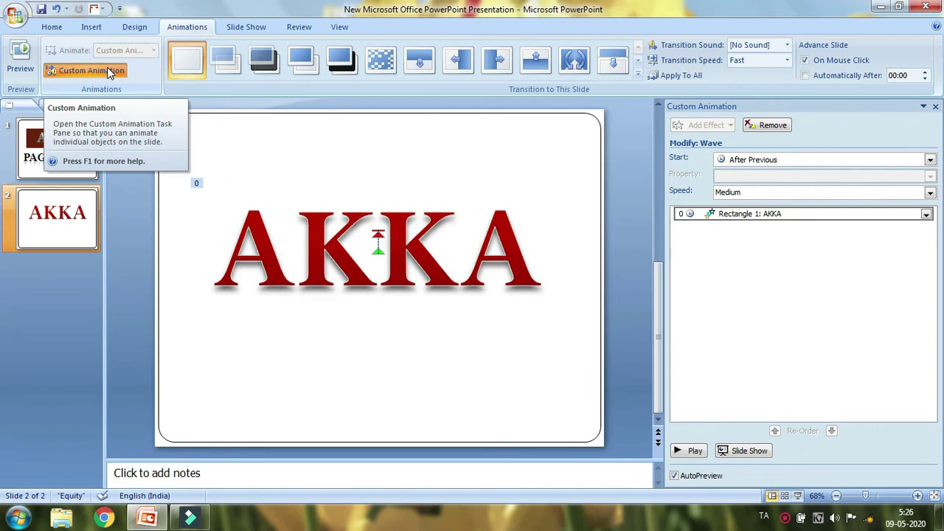
- Draw a short upward custom motion path from AKKA's centre and preview it
{"action": "left_click", "coordinate": [376, 240]}
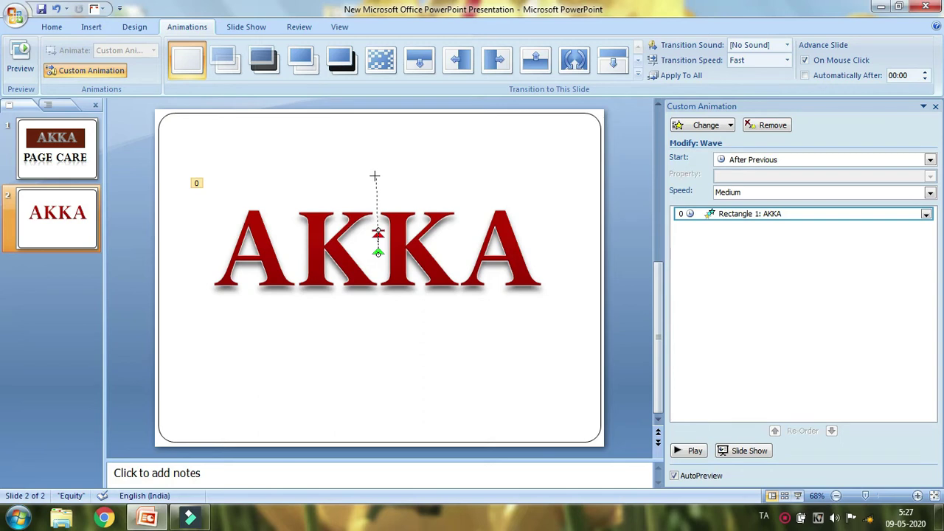
{"action": "left_click_drag", "start_coordinate": [374, 176], "coordinate": [375, 179]}
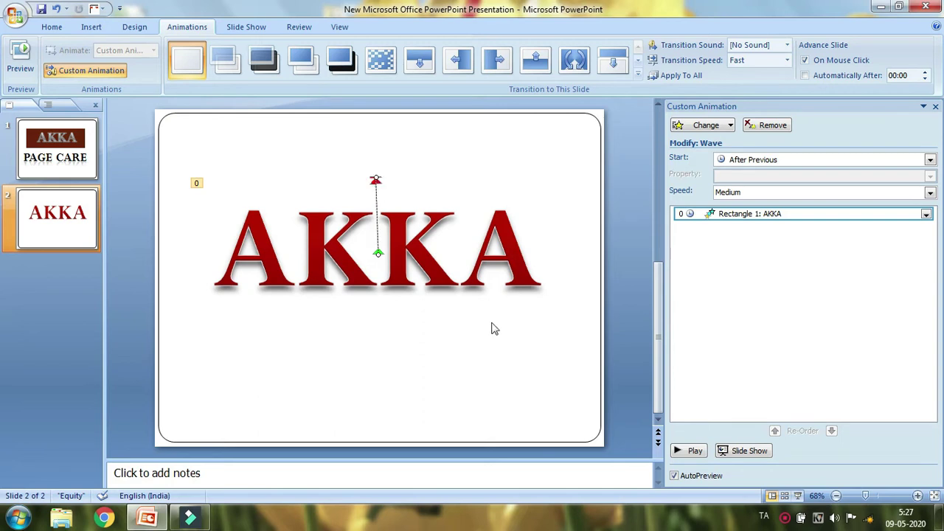
{"action": "left_click", "coordinate": [691, 450]}
{"action": "left_click", "coordinate": [91, 27]}
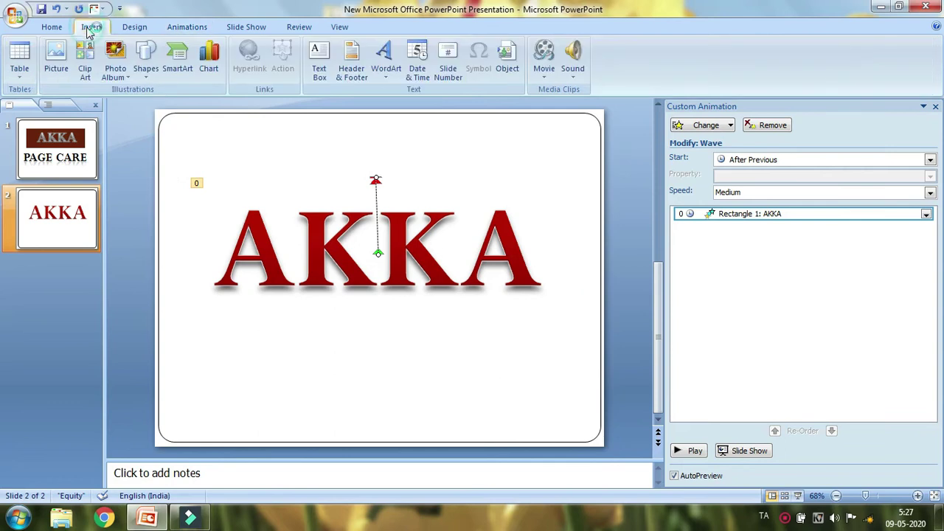
- Insert a second WordArt in the same red style, replacing its placeholder with AKKA
{"action": "left_click", "coordinate": [387, 71]}
{"action": "left_click", "coordinate": [468, 297]}
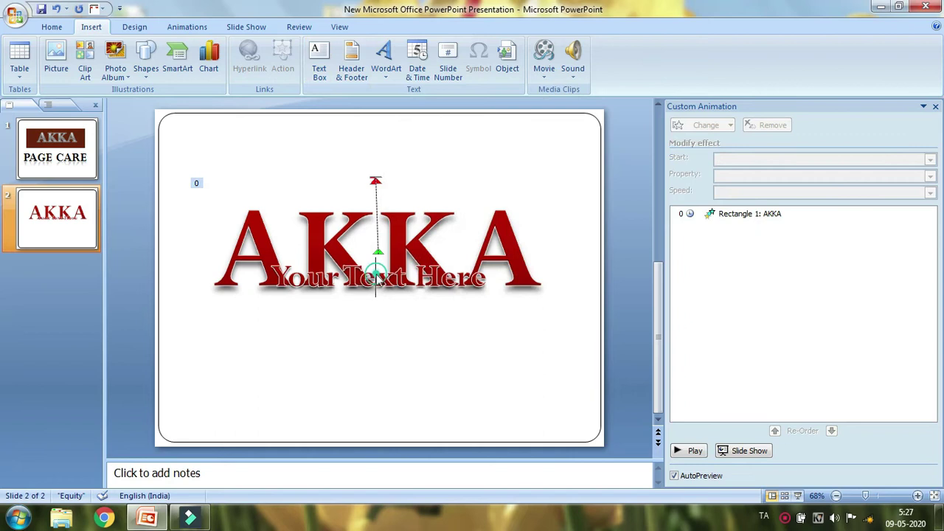
{"action": "type", "text": "AKKA"}
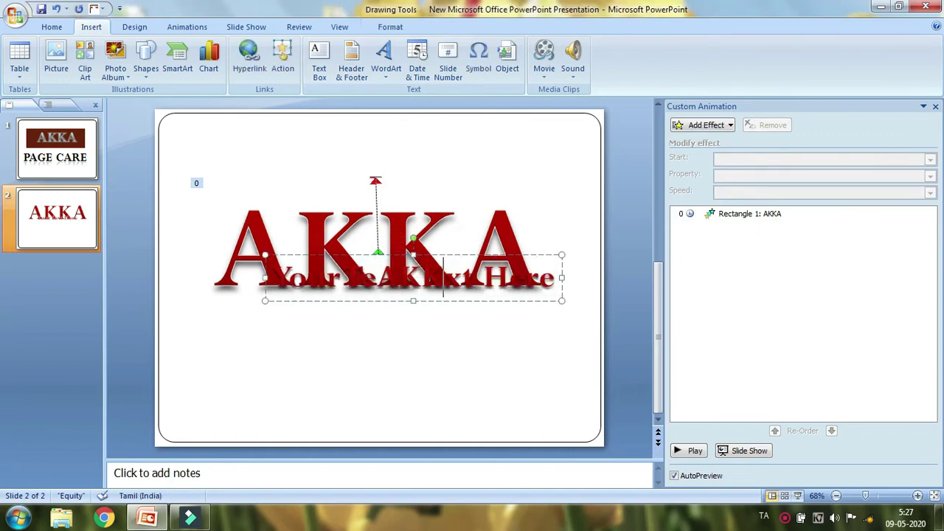
{"action": "key", "text": "BackSpace"}
{"action": "key", "text": "BackSpace"}
{"action": "key", "text": "BackSpace"}
{"action": "key", "text": "BackSpace"}
{"action": "key", "text": "BackSpace"}
{"action": "key", "text": "BackSpace"}
{"action": "key", "text": "BackSpace"}
{"action": "key", "text": "BackSpace"}
{"action": "key", "text": "BackSpace"}
{"action": "key", "text": "BackSpace"}
{"action": "key", "text": "BackSpace"}
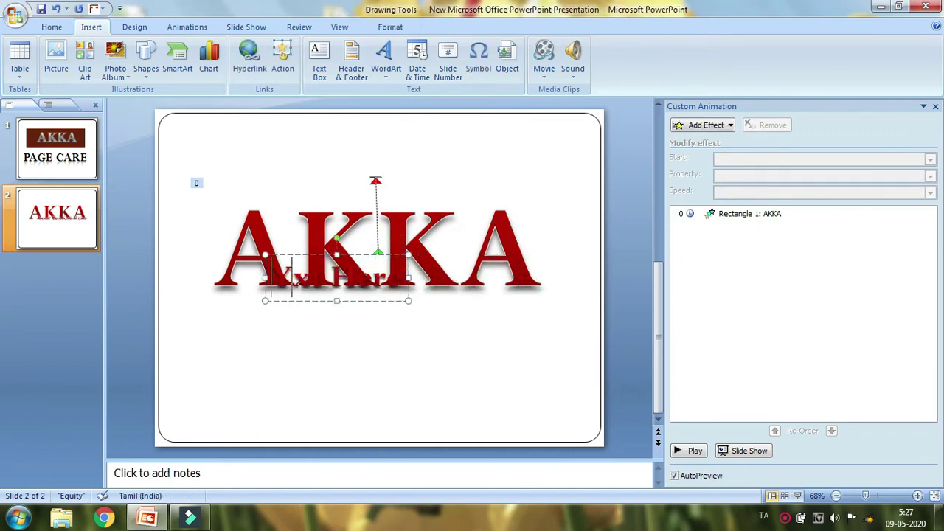
{"action": "key", "text": "Delete"}
{"action": "key", "text": "Delete"}
{"action": "key", "text": "Delete"}
{"action": "key", "text": "Delete"}
{"action": "key", "text": "Delete"}
{"action": "key", "text": "Delete"}
{"action": "key", "text": "Delete"}
{"action": "type", "text": "AKKA"}
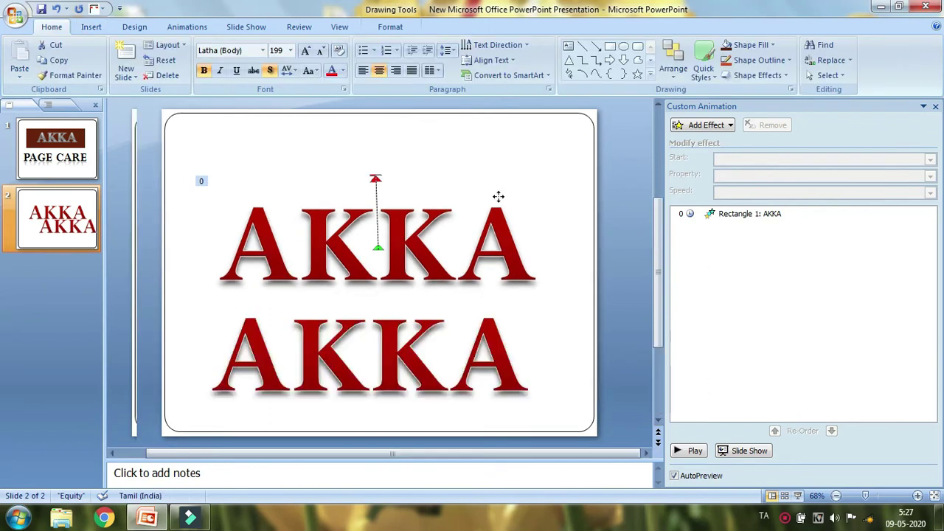
- Give the second AKKA a Medium Wave emphasis starting After Previous, then preview both
{"action": "left_click", "coordinate": [221, 359]}
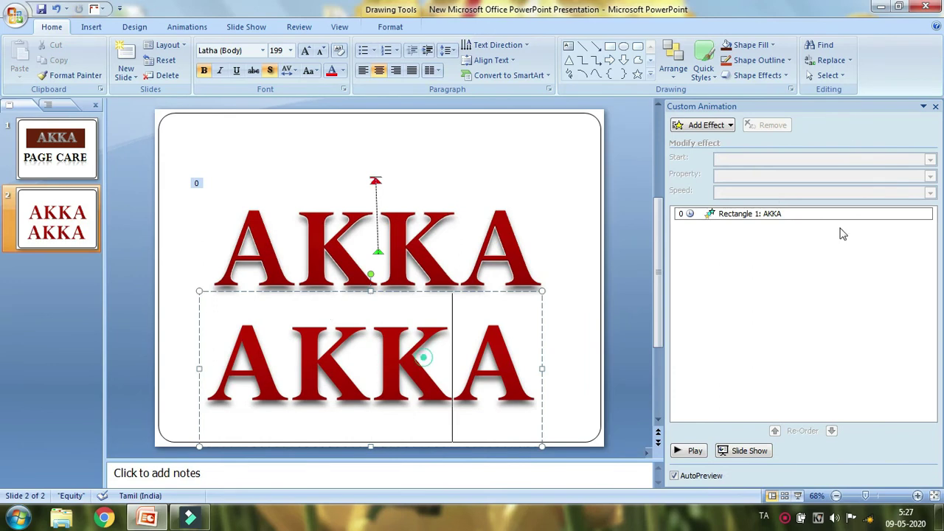
{"action": "left_click", "coordinate": [730, 127]}
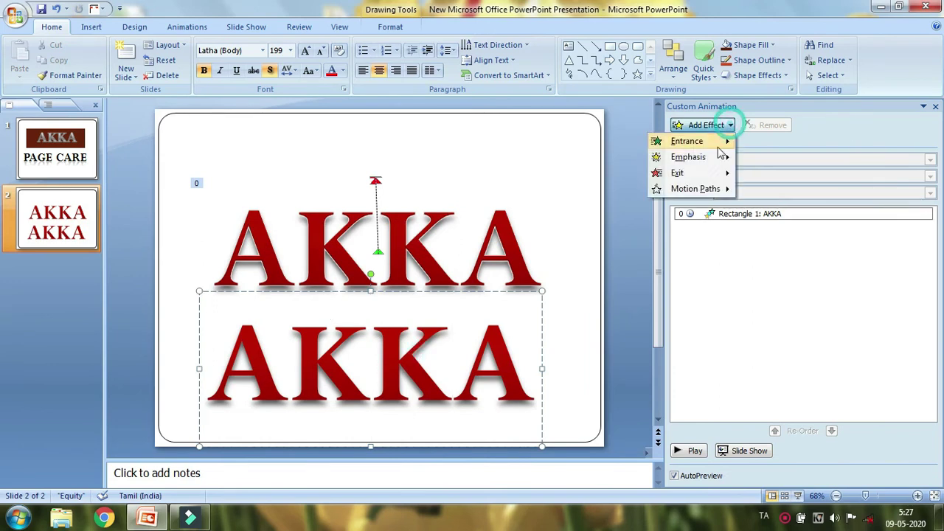
{"action": "mouse_move", "coordinate": [718, 154]}
{"action": "left_click", "coordinate": [783, 289]}
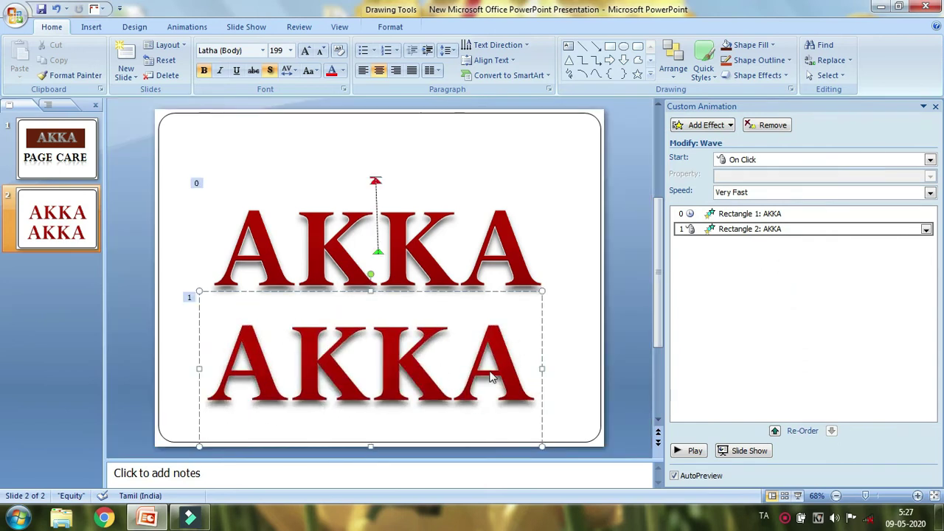
{"action": "left_click", "coordinate": [930, 193]}
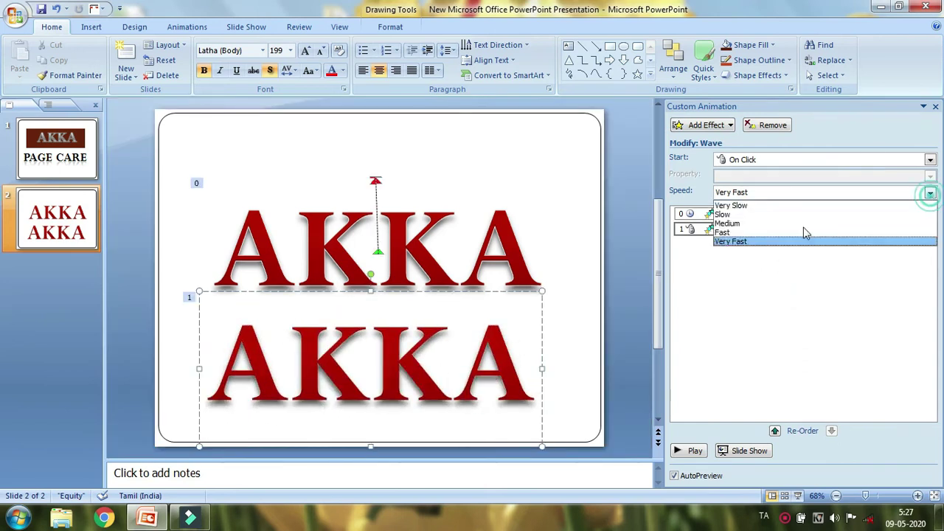
{"action": "left_click", "coordinate": [746, 224]}
{"action": "left_click", "coordinate": [752, 160]}
{"action": "left_click", "coordinate": [758, 190]}
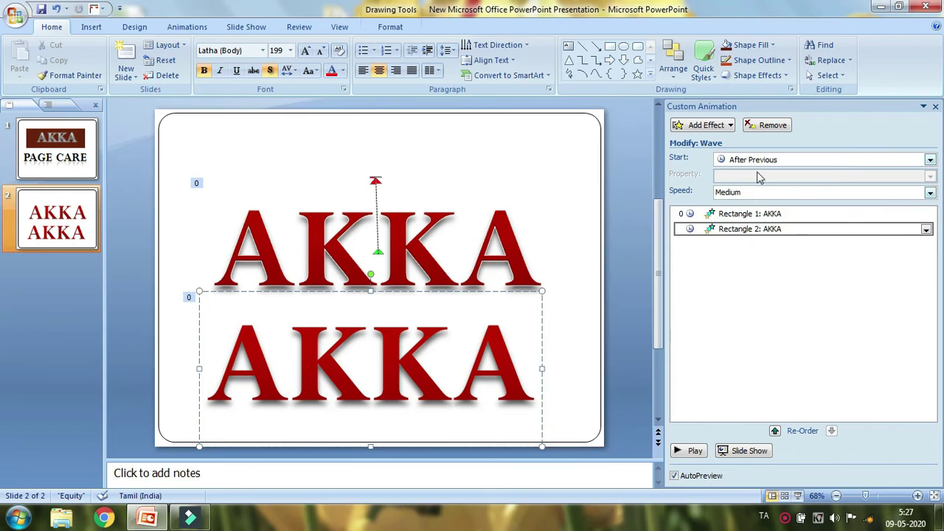
{"action": "left_click", "coordinate": [693, 450]}
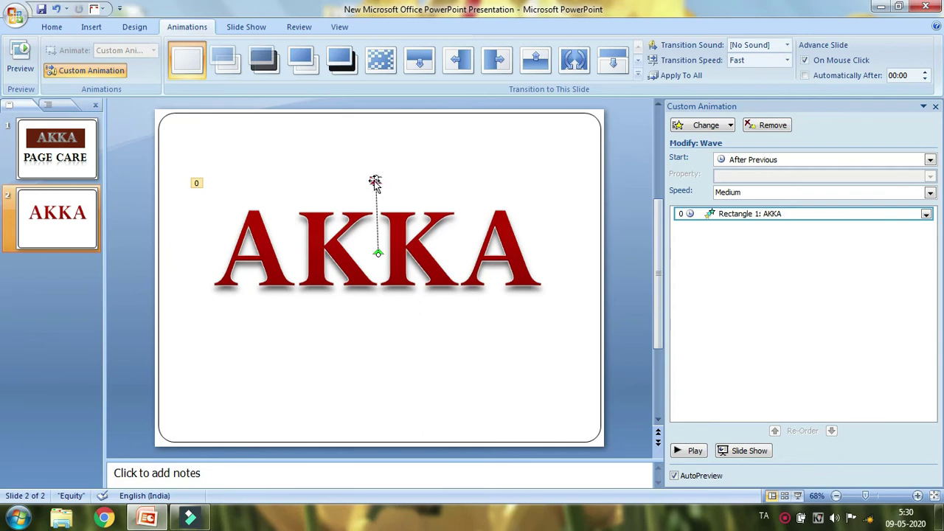
- Reverse the AKKA motion path direction, move its start point down, and preview it
{"action": "right_click", "coordinate": [374, 180]}
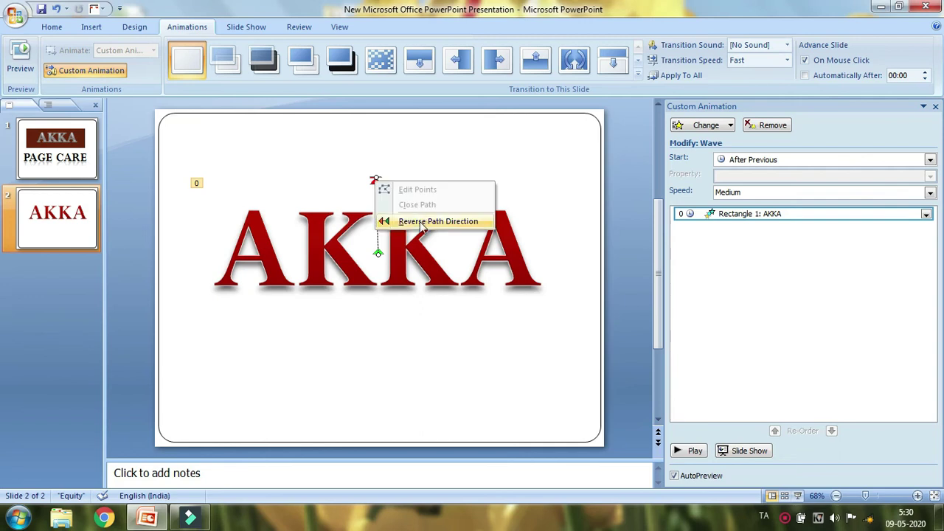
{"action": "left_click", "coordinate": [420, 218]}
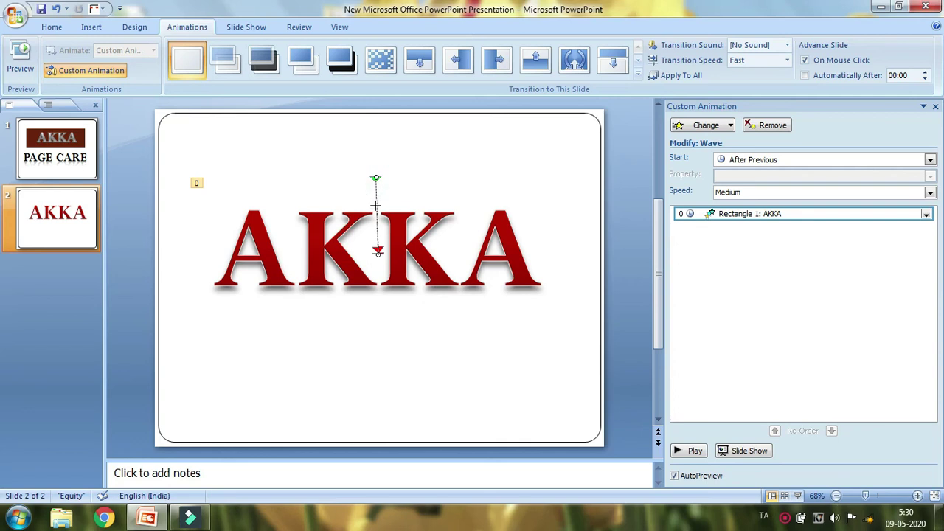
{"action": "left_click_drag", "start_coordinate": [376, 200], "coordinate": [375, 204]}
{"action": "left_click", "coordinate": [688, 451]}
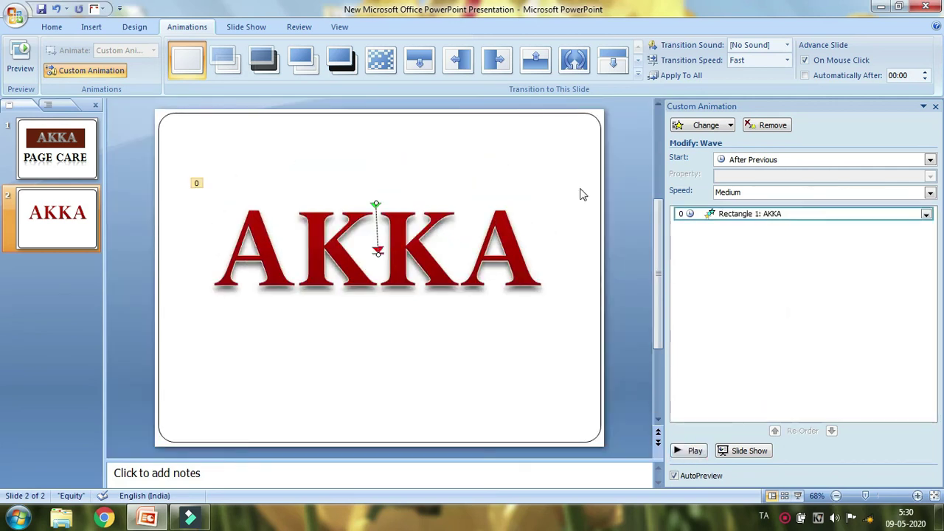
- Show the Emphasis options under the Change effect menu
{"action": "left_click", "coordinate": [704, 124]}
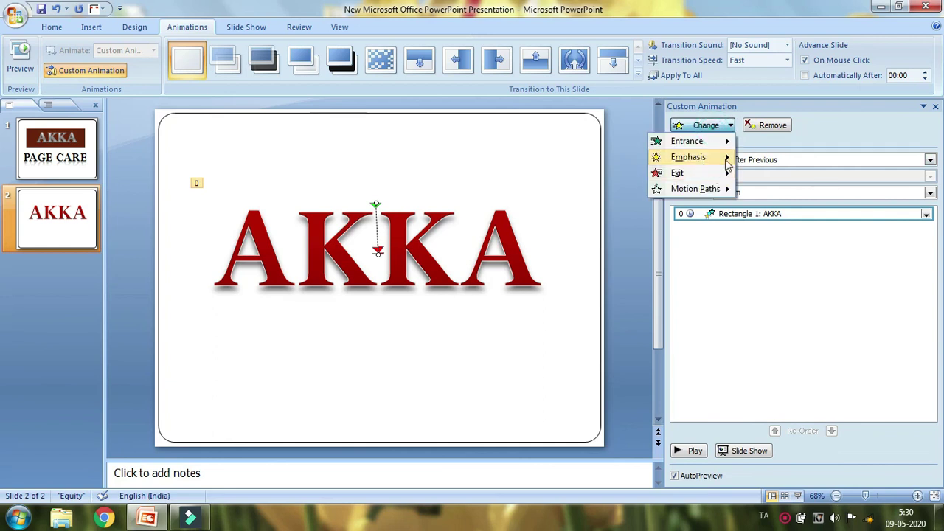
{"action": "mouse_move", "coordinate": [725, 157]}
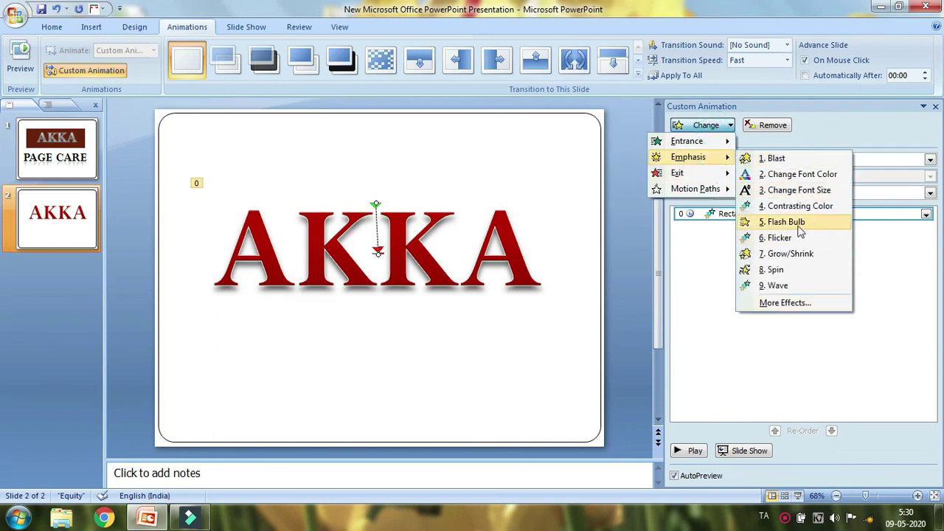